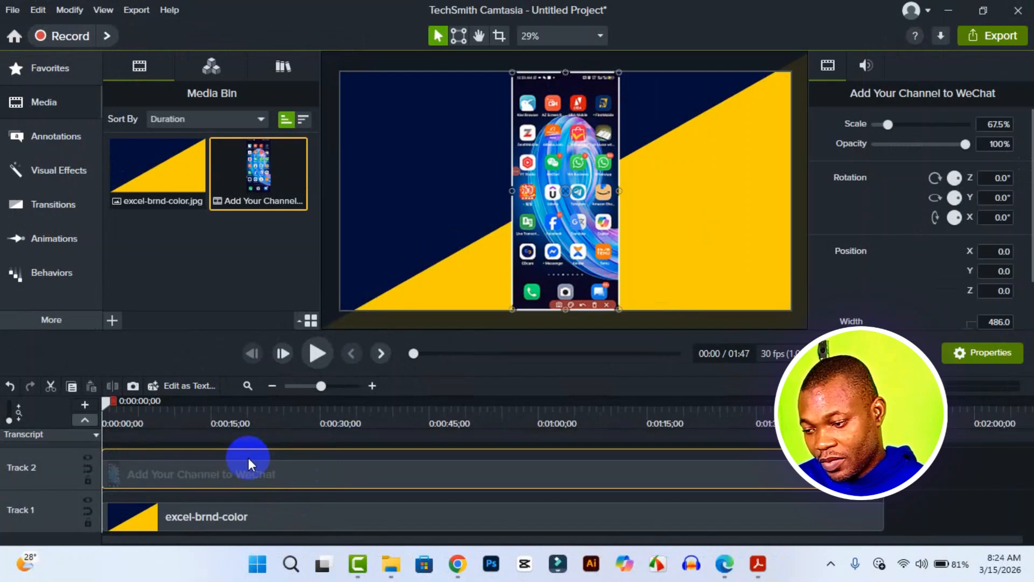
- Play the start of the recording and split the Track 2 clip just before the notification appears, at 0:00:01;25
left_click(318, 353)
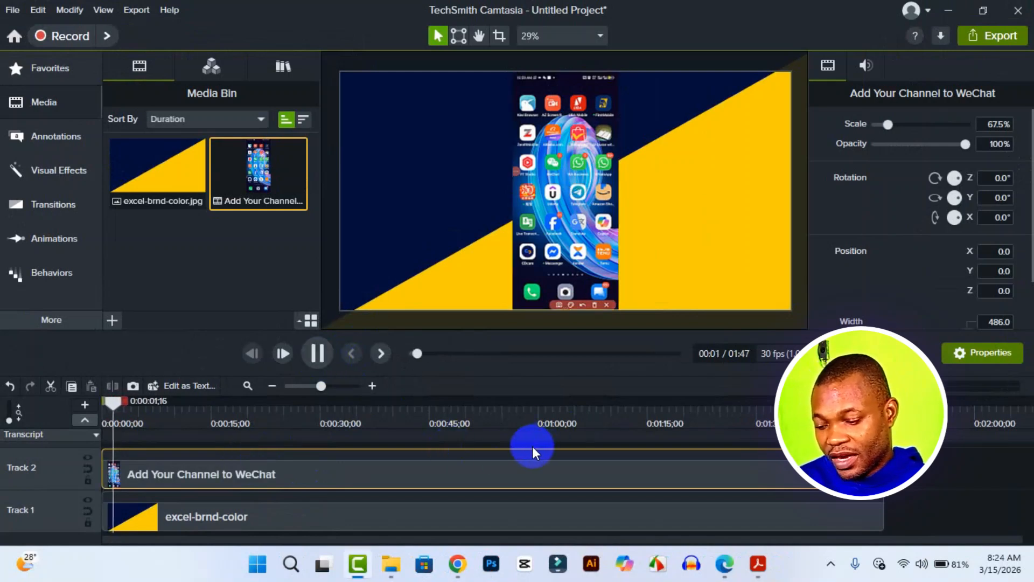
left_click(564, 89)
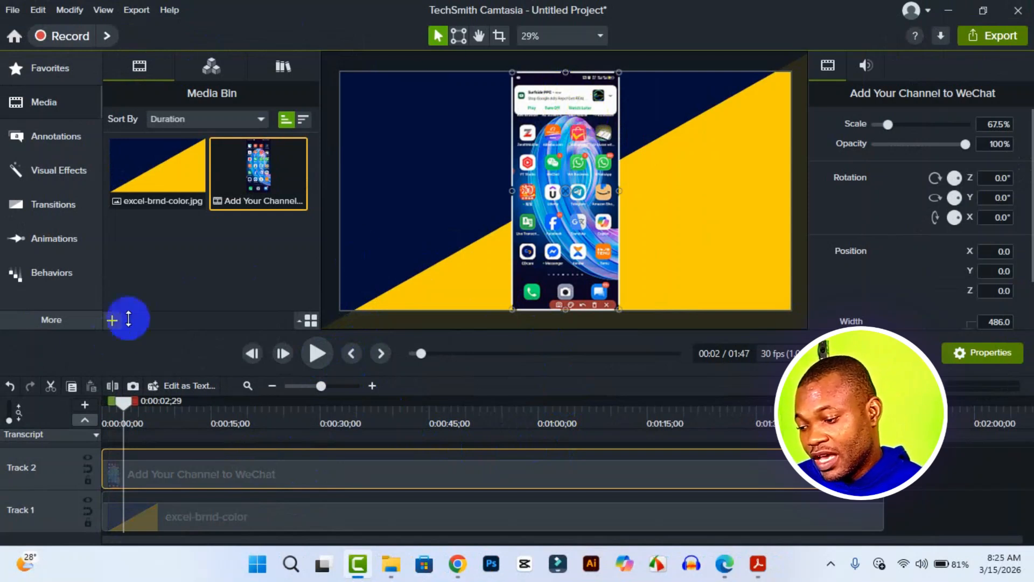
left_click_drag(123, 409, 108, 412)
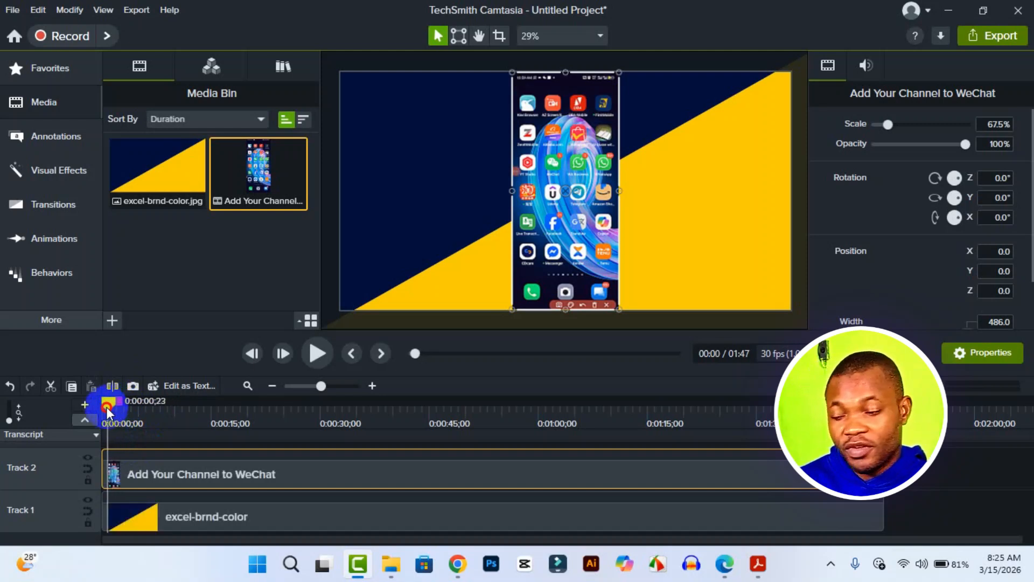
left_click_drag(107, 412, 114, 412)
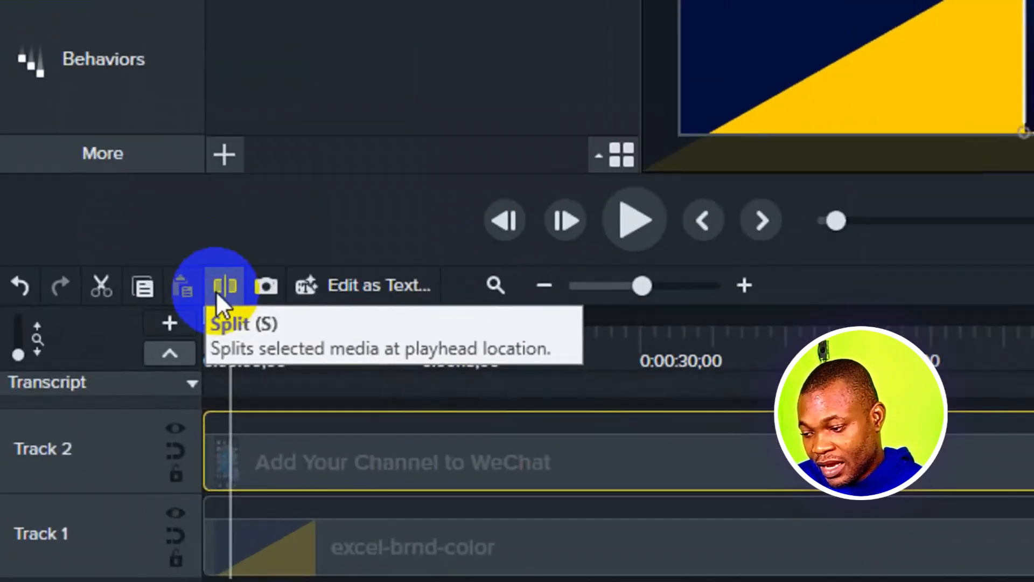
left_click(108, 389)
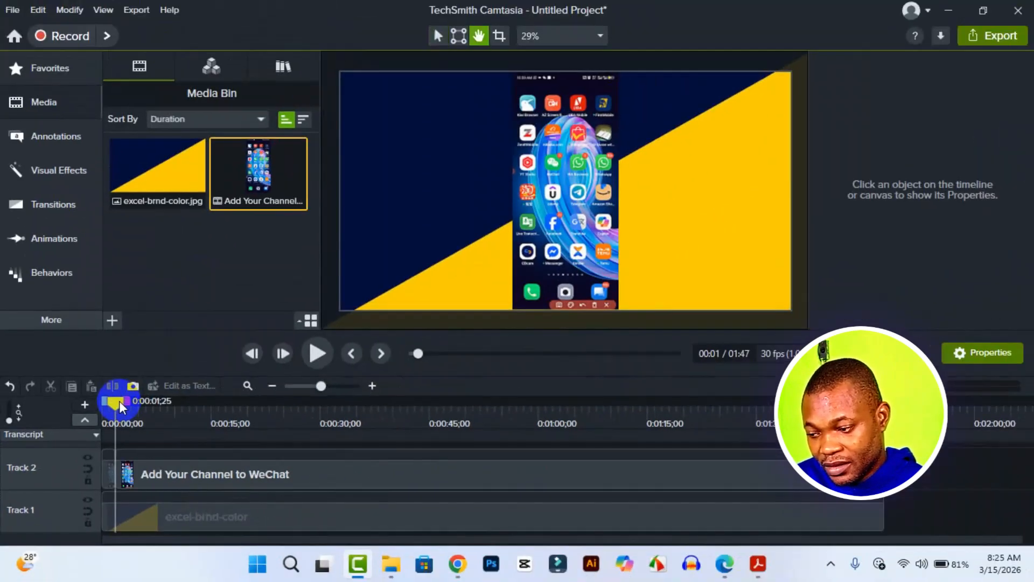
- Play on past the notification and split the Track 2 clip again at 0:00:08;11, just after it disappears
key("space")
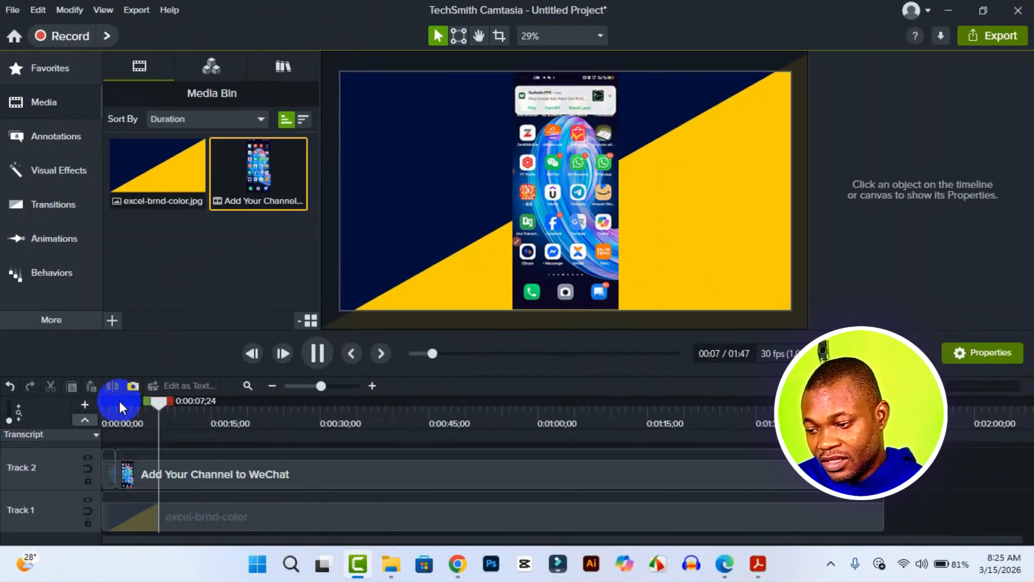
key("space")
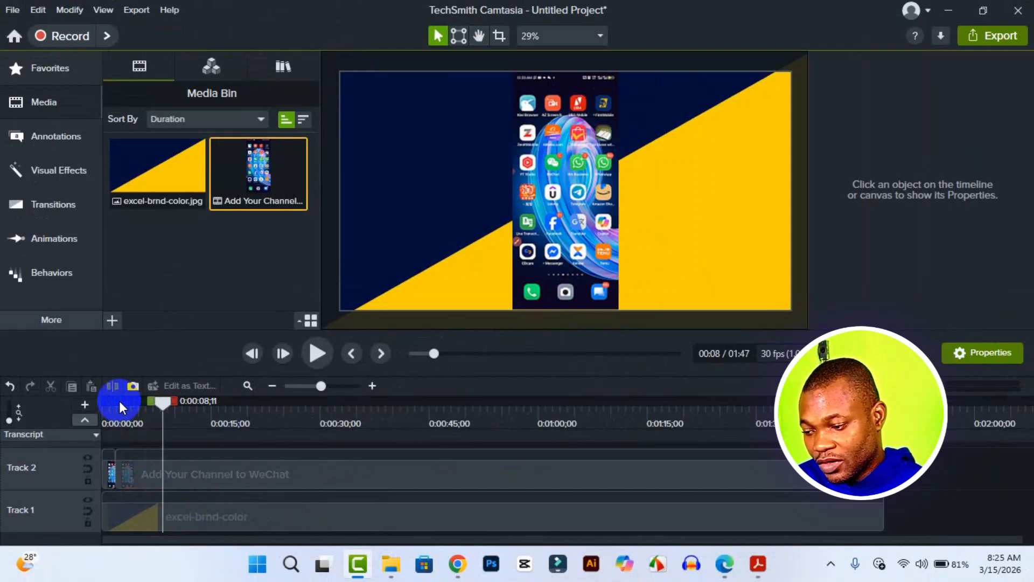
left_click(176, 473)
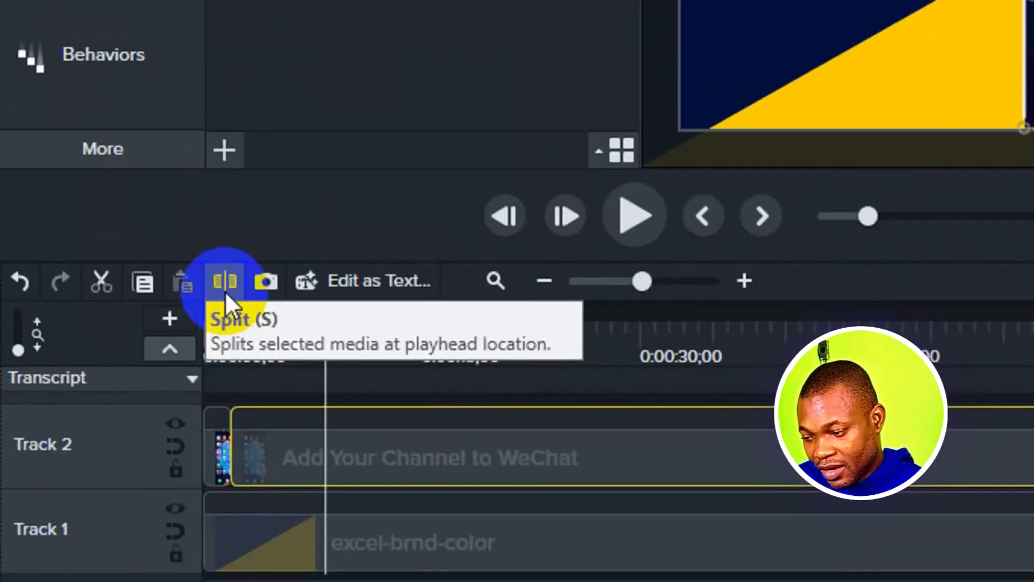
left_click(225, 291)
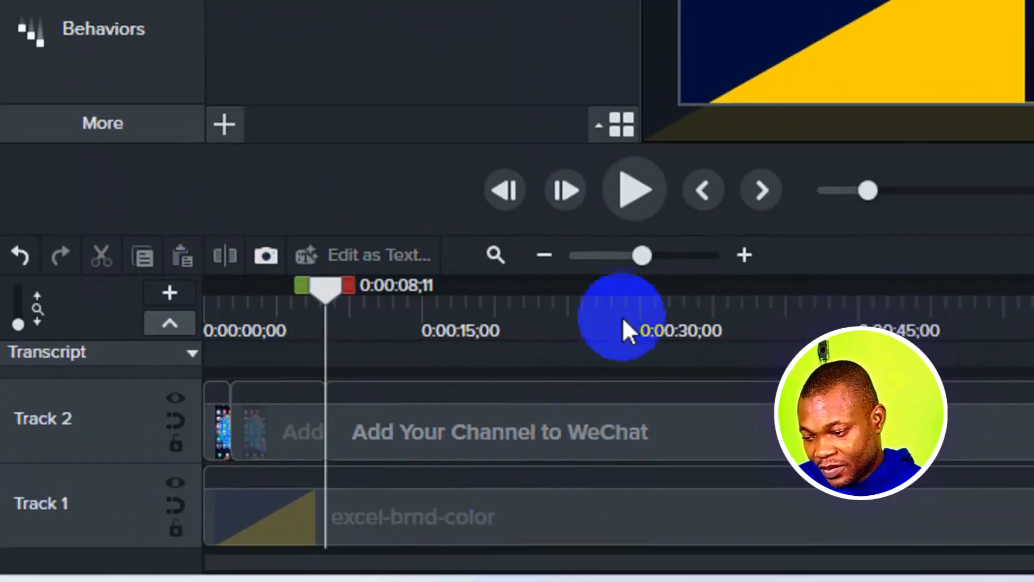
- Apply the Freeze Region visual effect to the middle segment on Track 2, the one containing the notification
left_click(744, 255)
left_click(743, 255)
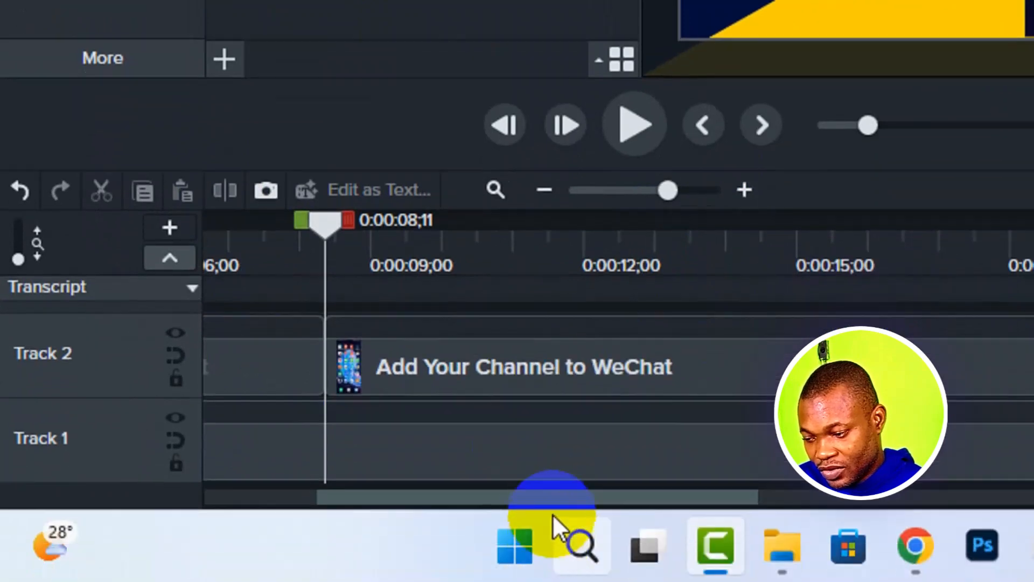
left_click_drag(538, 501, 434, 503)
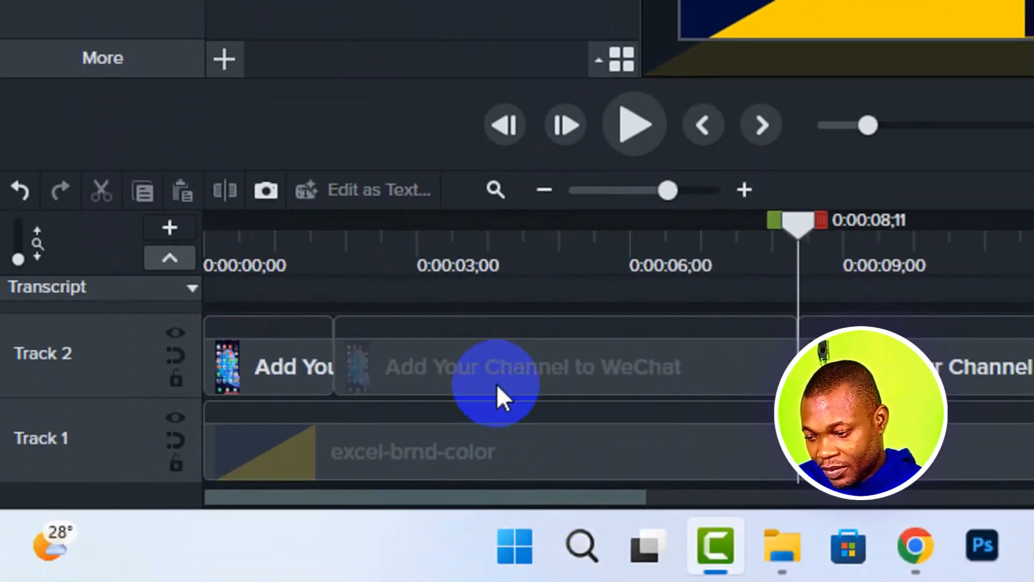
left_click(528, 368)
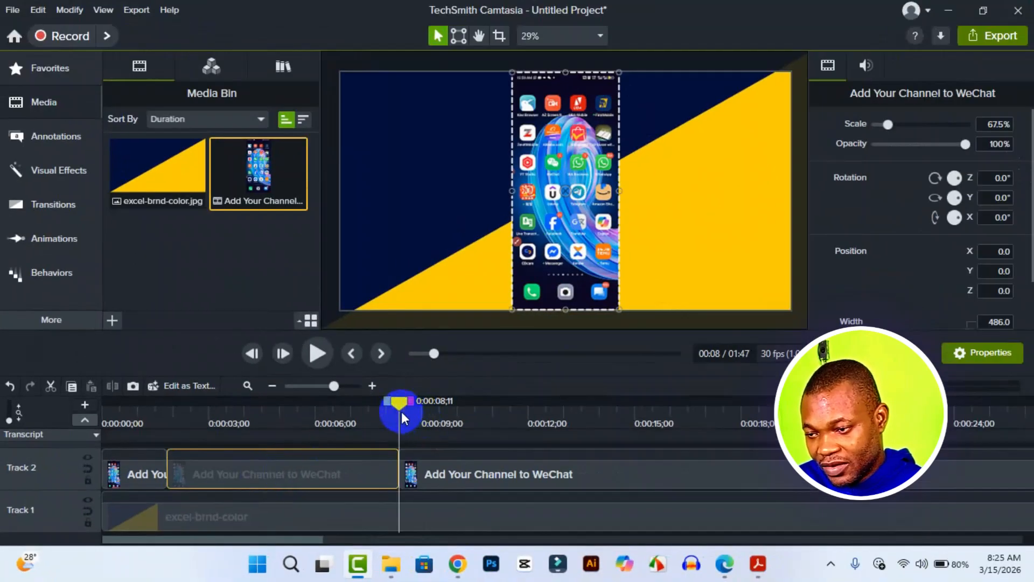
left_click_drag(402, 412, 216, 460)
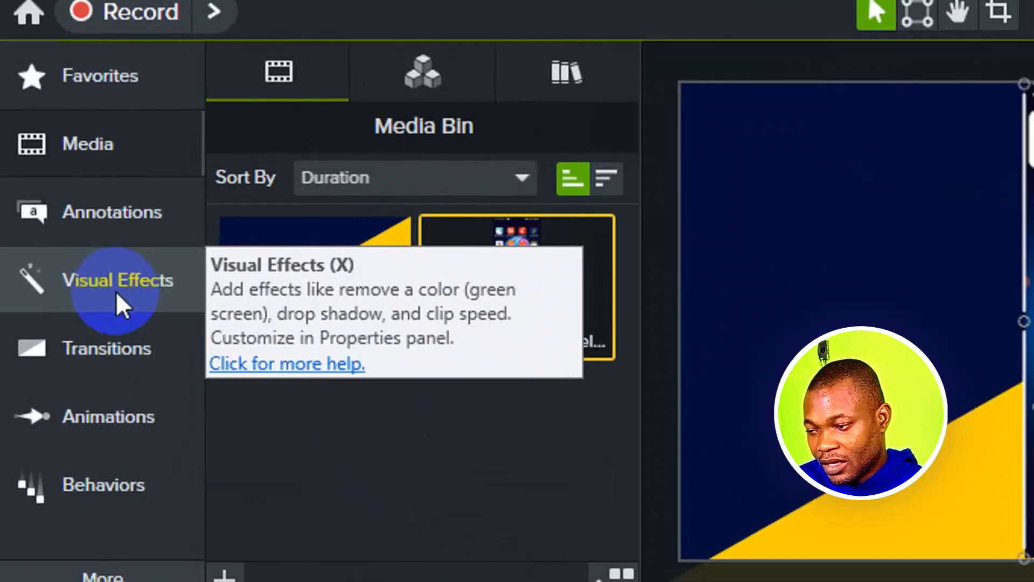
left_click(57, 176)
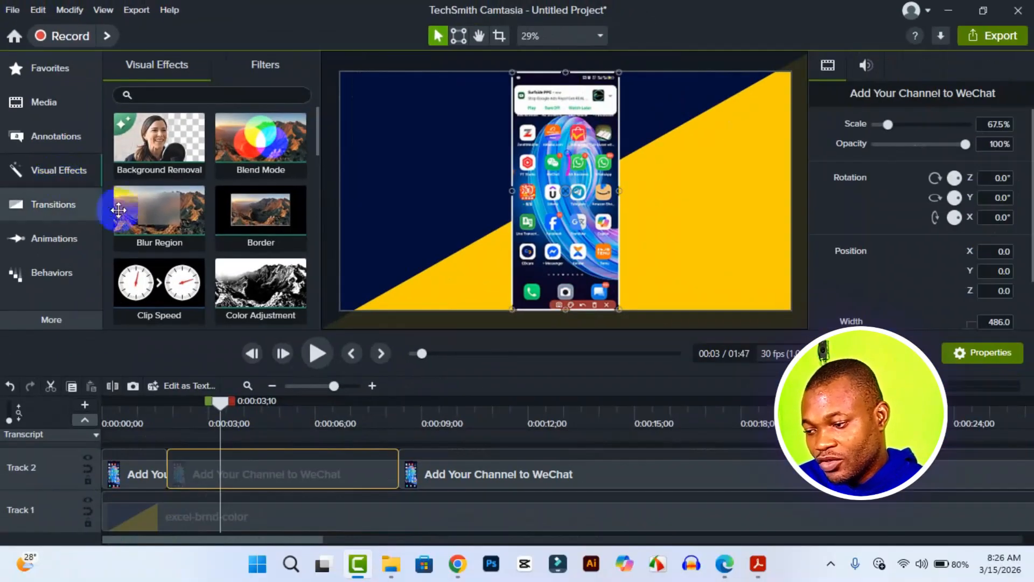
left_click(319, 400)
left_click_drag(160, 230, 326, 150)
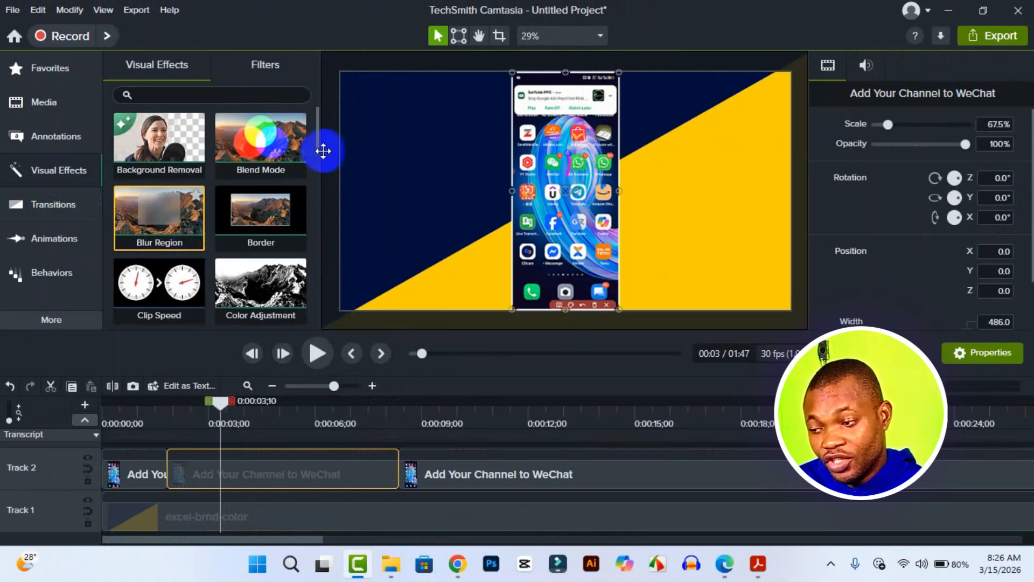
scroll(318, 150, "down", 1)
left_click_drag(312, 148, 311, 208)
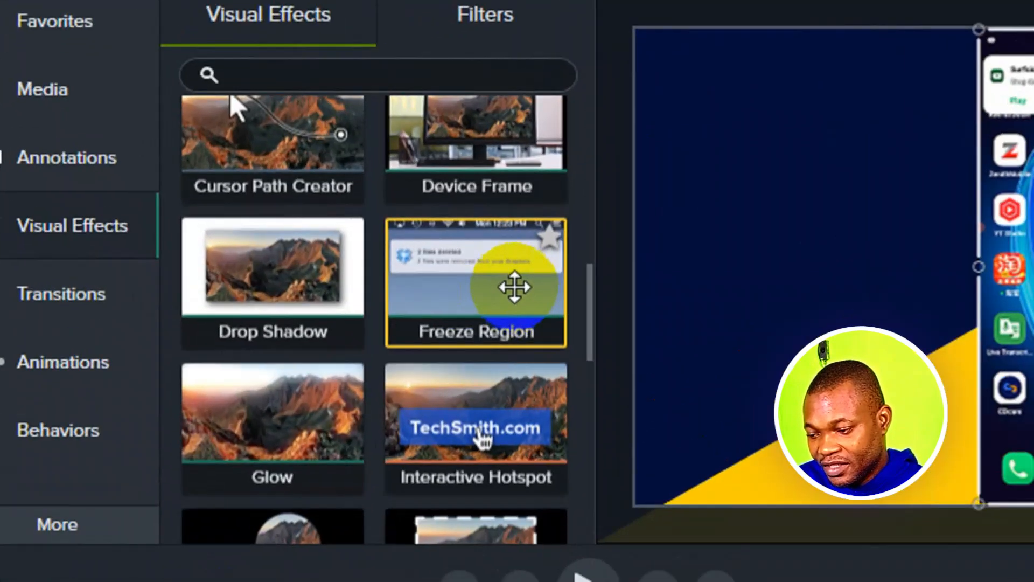
left_click_drag(281, 202, 285, 294)
left_click_drag(526, 463, 540, 431)
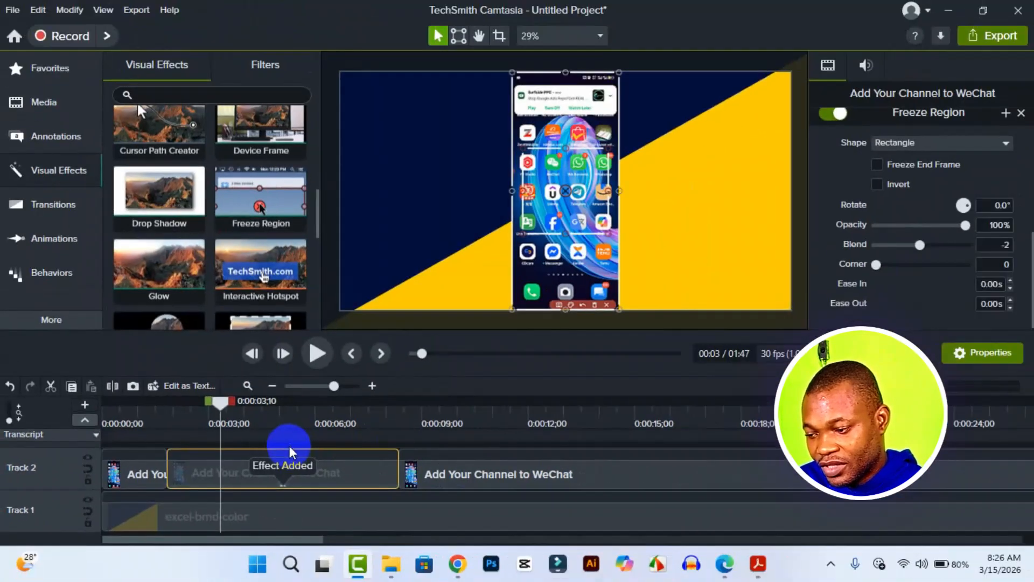
- Play back the middle segment from about 0:00:01;16 to check how the freeze region covers the notification
left_click_drag(221, 401, 214, 422)
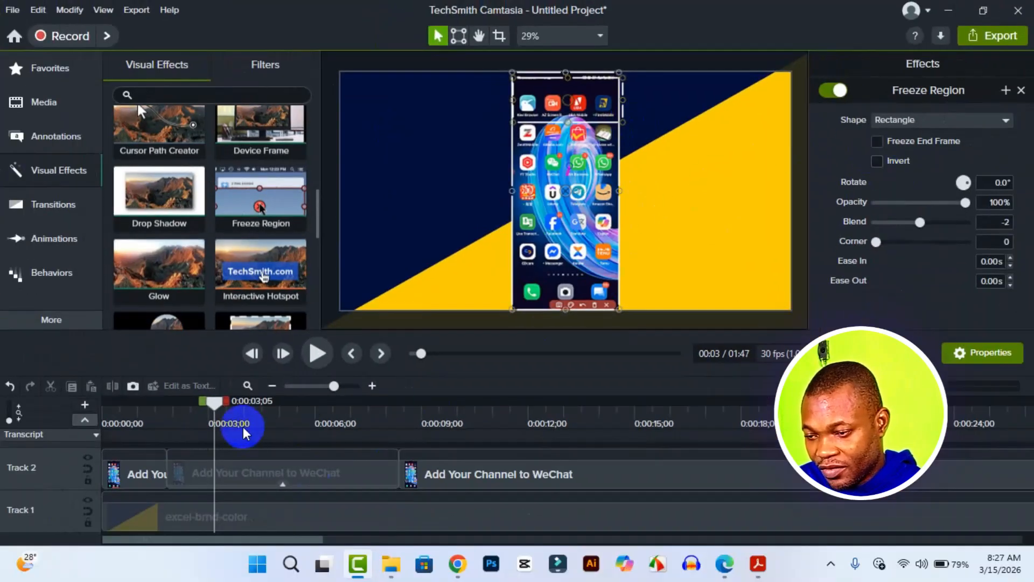
left_click_drag(218, 409, 167, 415)
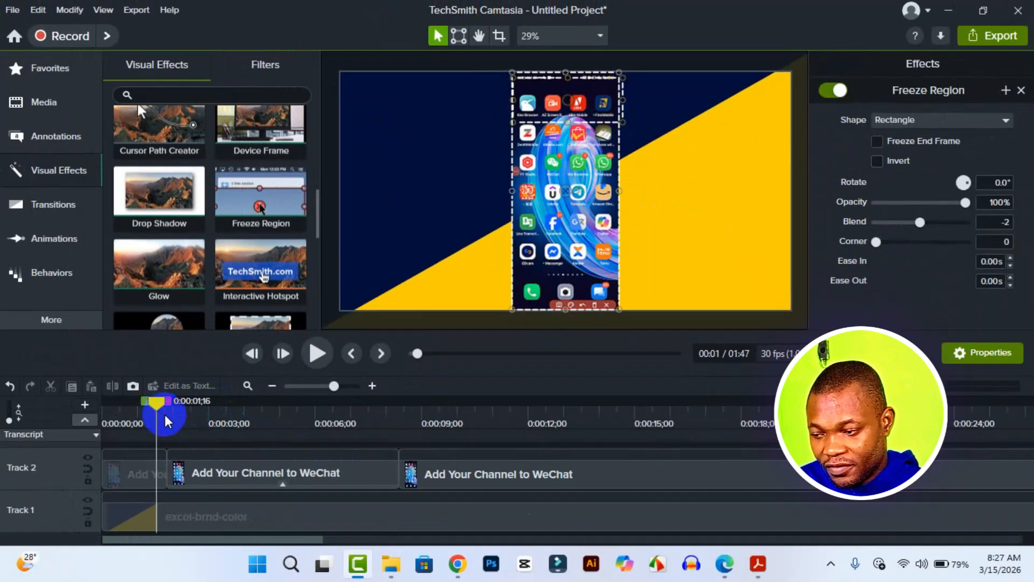
key("space")
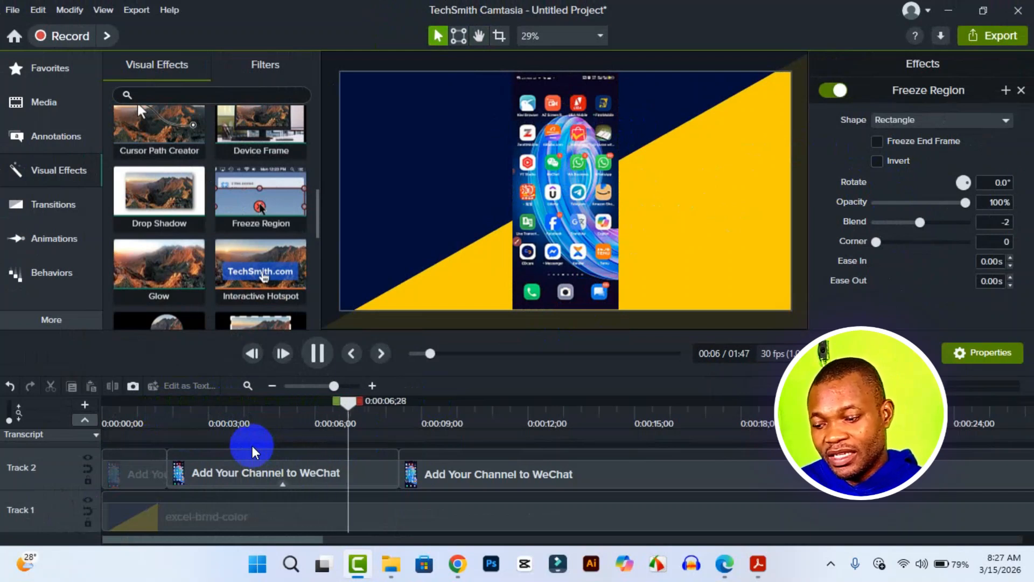
key("space")
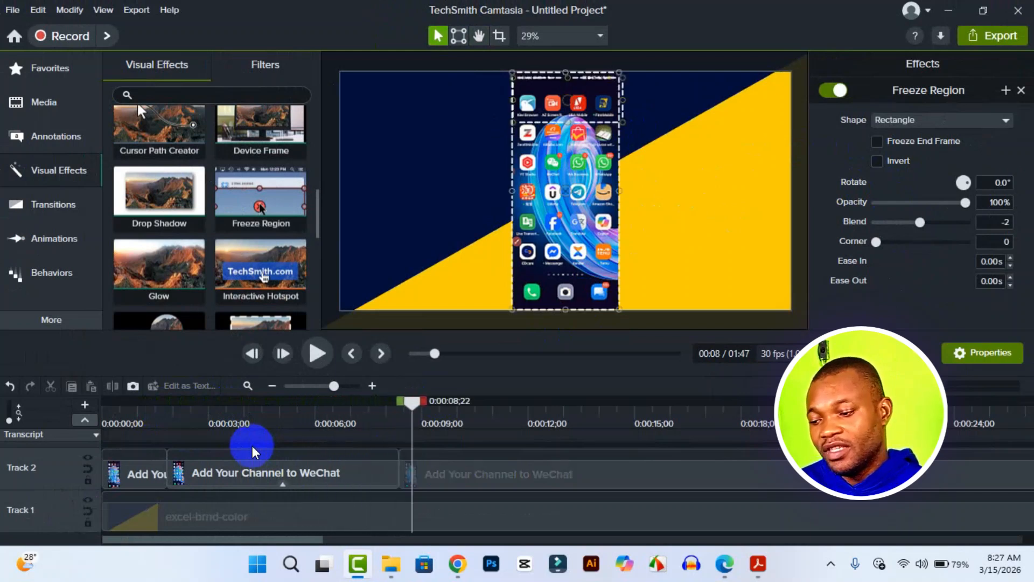
- Compare the middle segment with the Freeze Region effect switched off and back on at a frame showing the notification
left_click(267, 417)
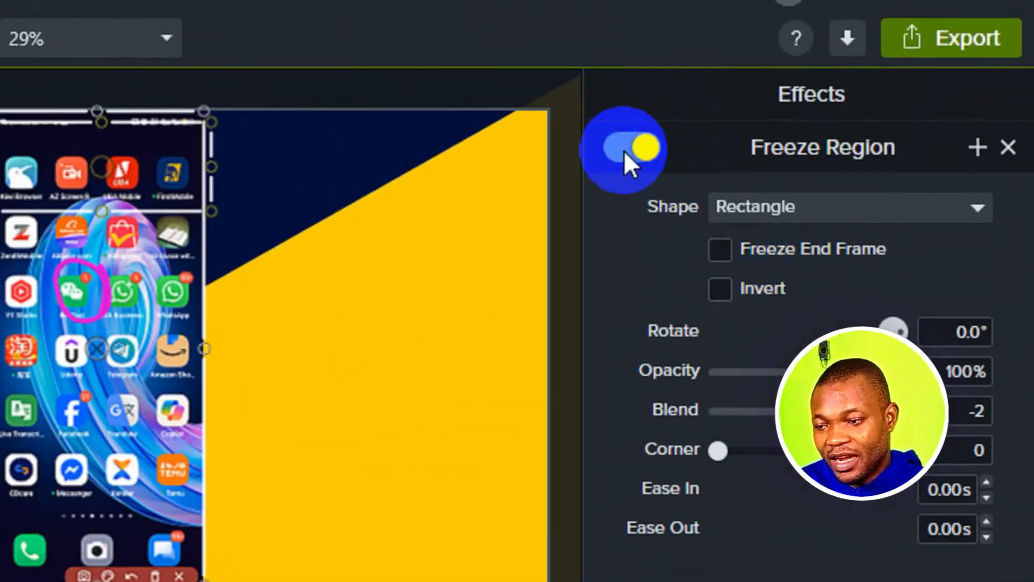
left_click(624, 151)
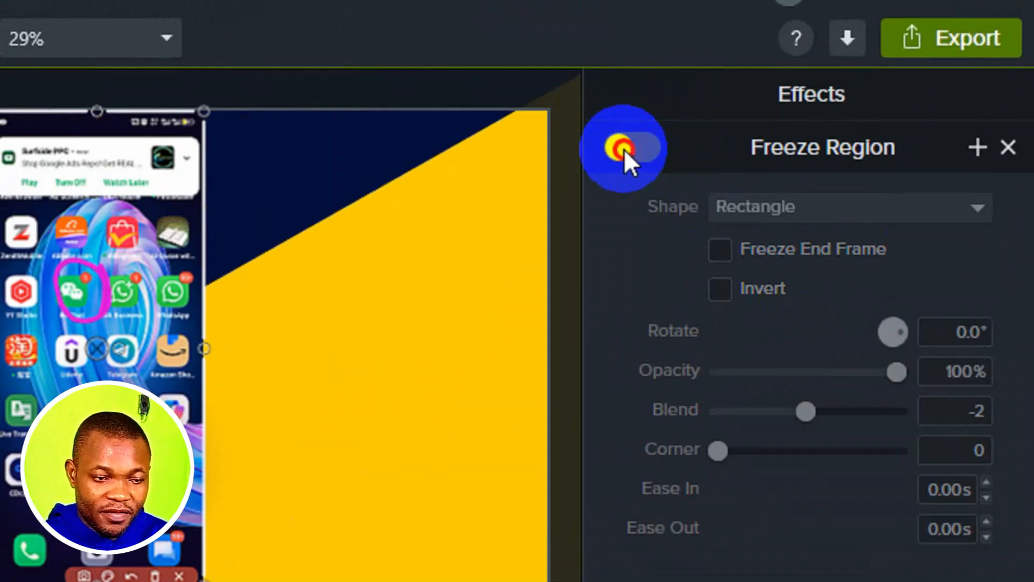
left_click(625, 150)
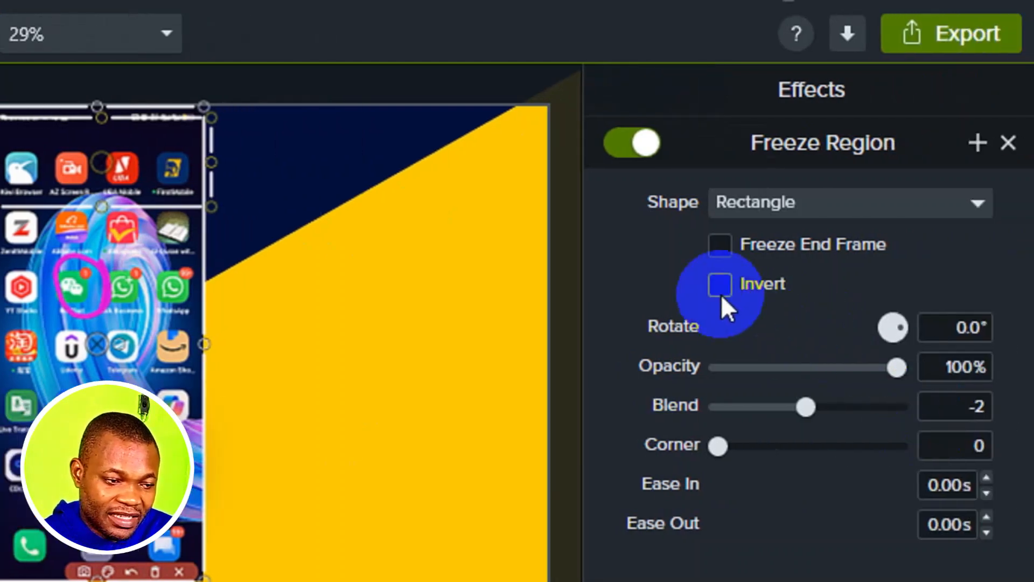
- Try inverting the Freeze Region effect, enable Freeze End Frame, and turn Invert back off
left_click(866, 284)
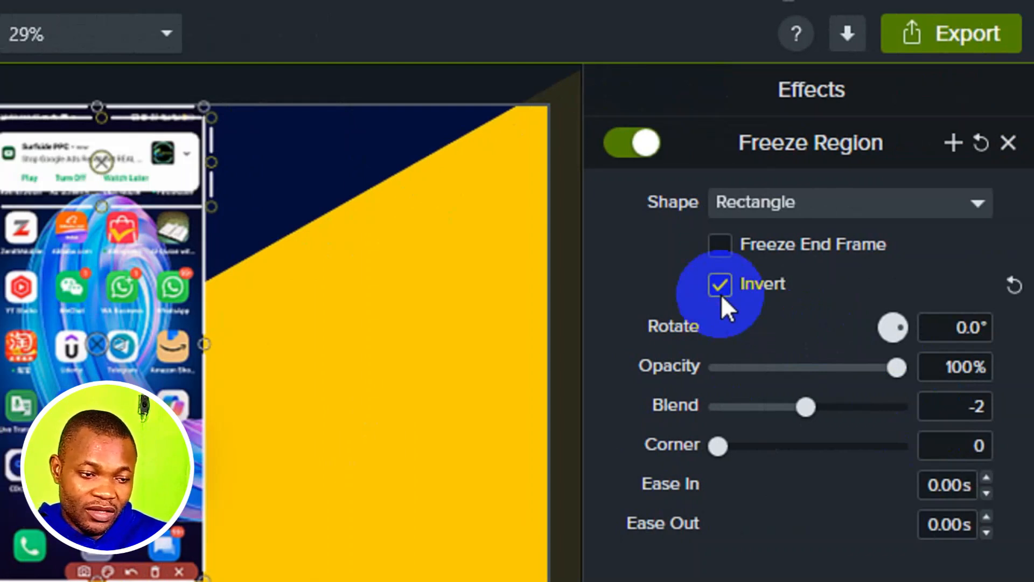
left_click(713, 250)
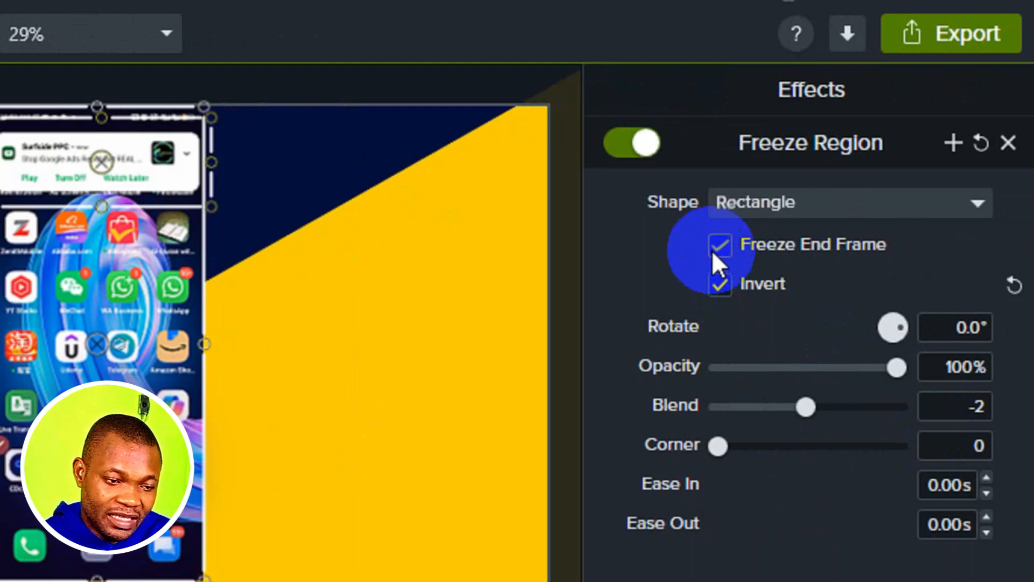
left_click(722, 282)
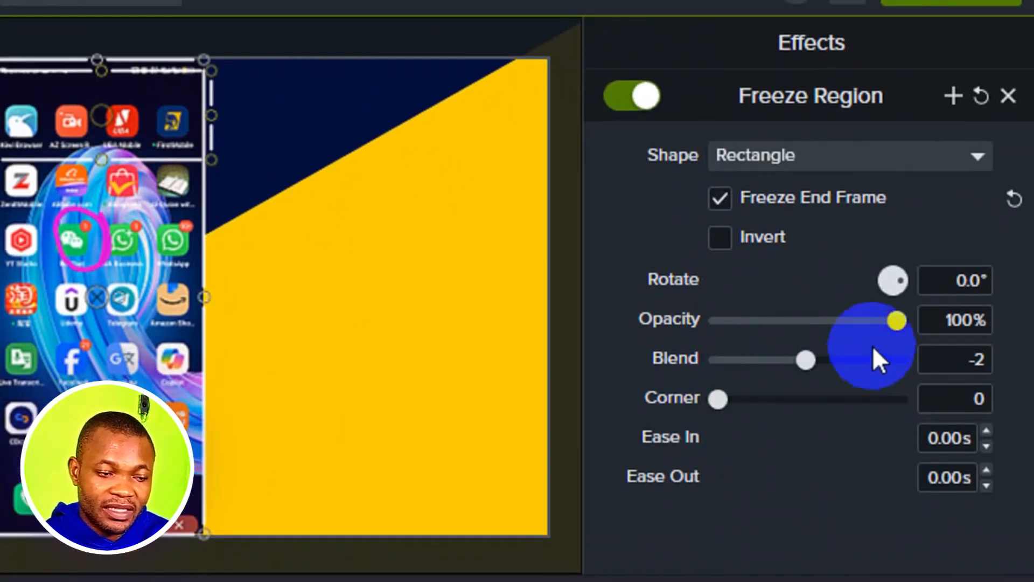
- Try the opacity and Oval shape settings of the freeze region, restoring 100% opacity and the Rectangle shape
mouse_move(895, 321)
left_mouse_down()
mouse_move(809, 327)
mouse_move(784, 315)
mouse_move(906, 325)
left_mouse_up()
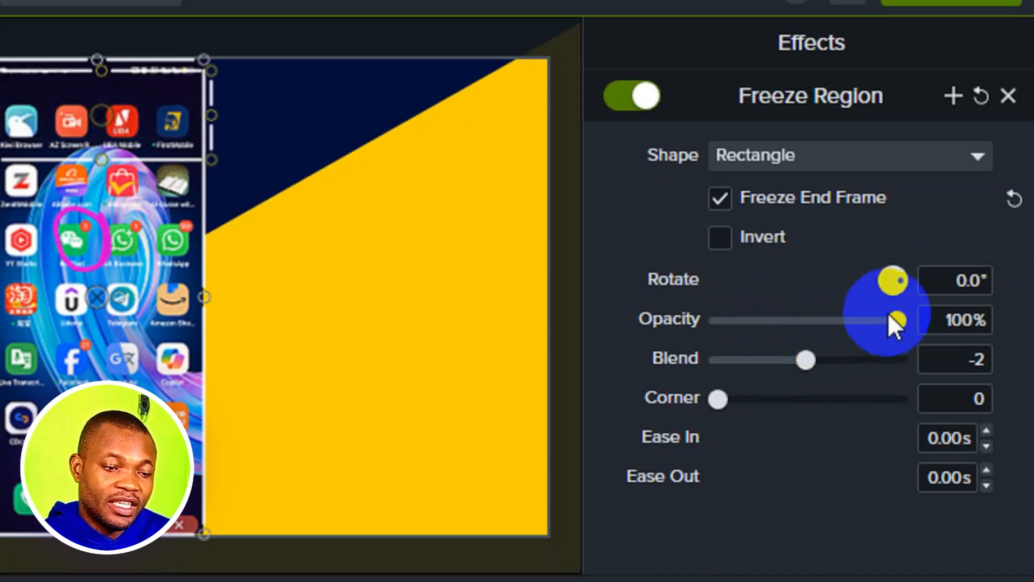
left_click(890, 159)
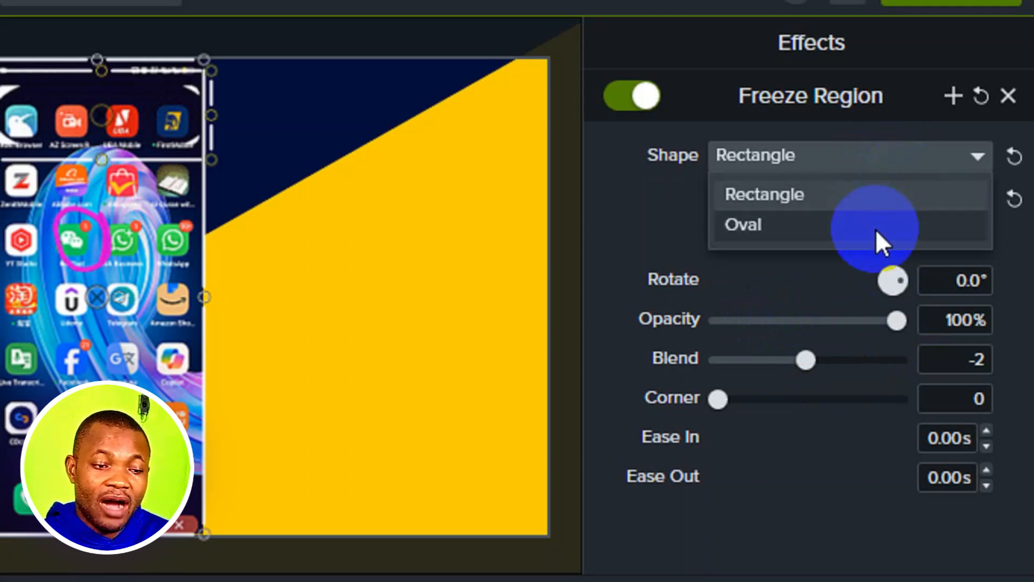
left_click(880, 188)
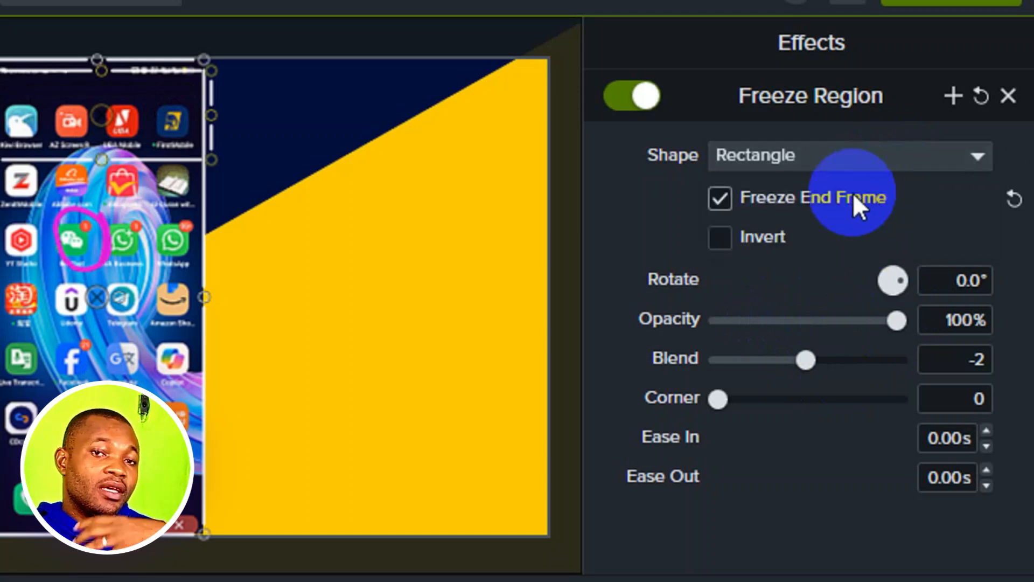